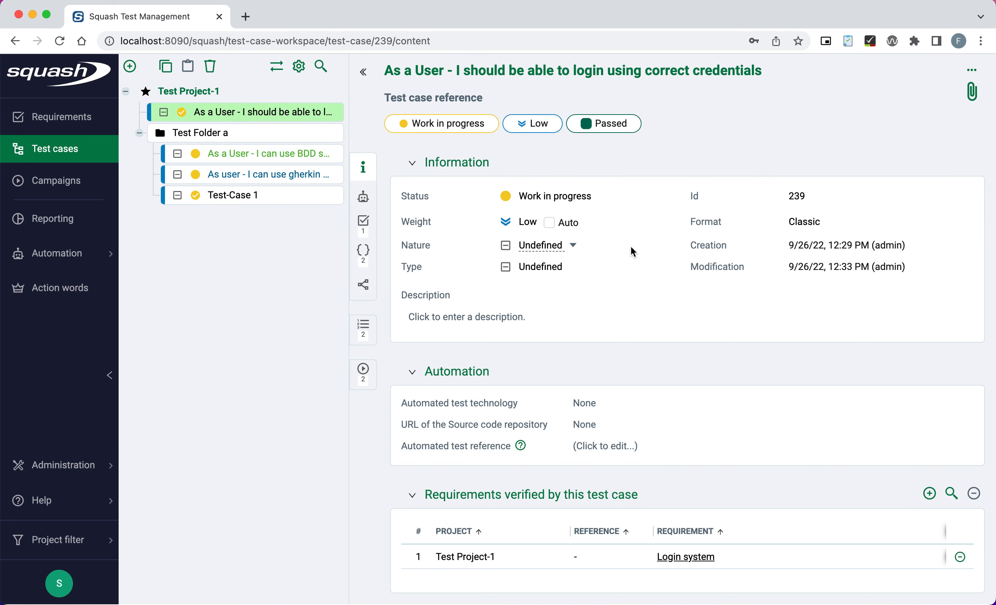
# Examine the available Nature and Type options of the login test case without changing either.
pyautogui.click(573, 247)
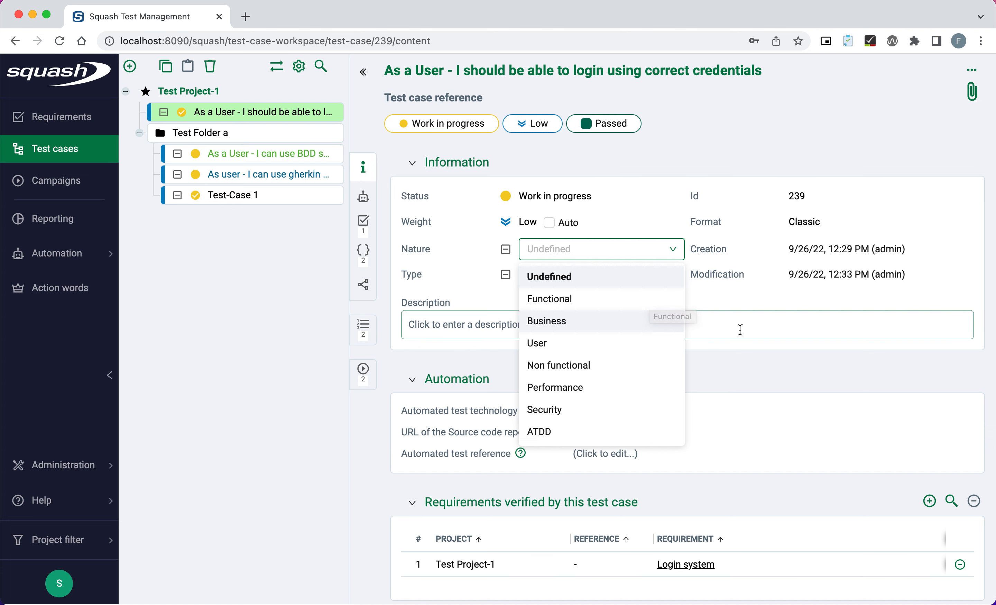
pyautogui.click(740, 371)
pyautogui.click(533, 267)
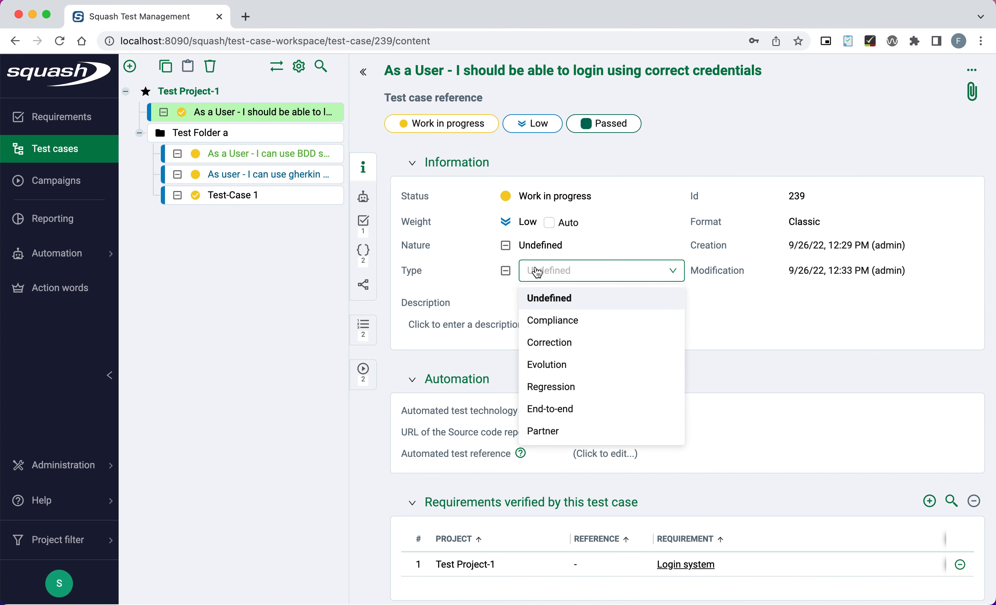
pyautogui.click(222, 383)
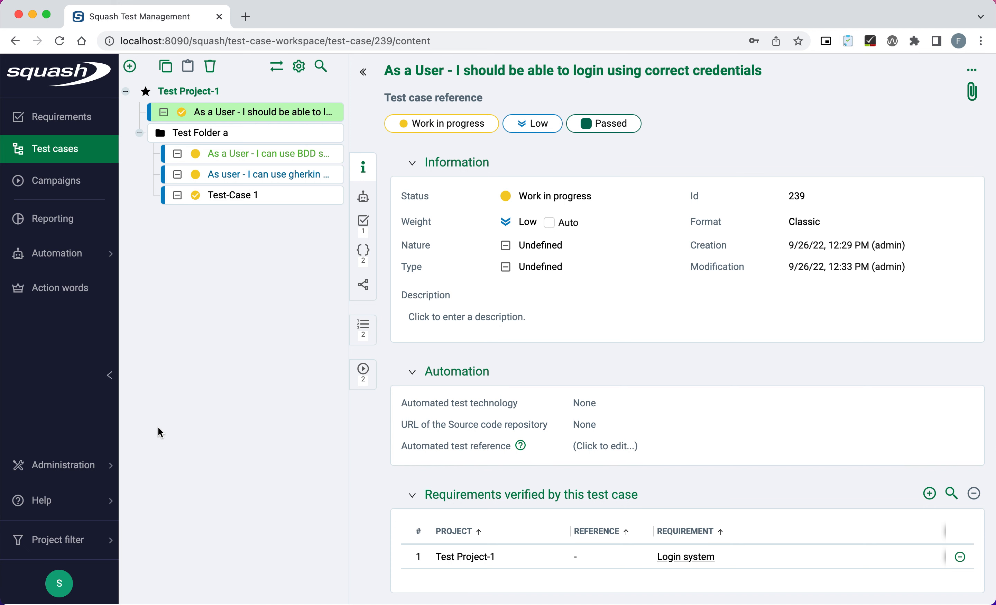
# Start a new custom field in the entities administration with name and label Test Type, code TP and input type Dropdown list.
pyautogui.moveTo(97, 472)
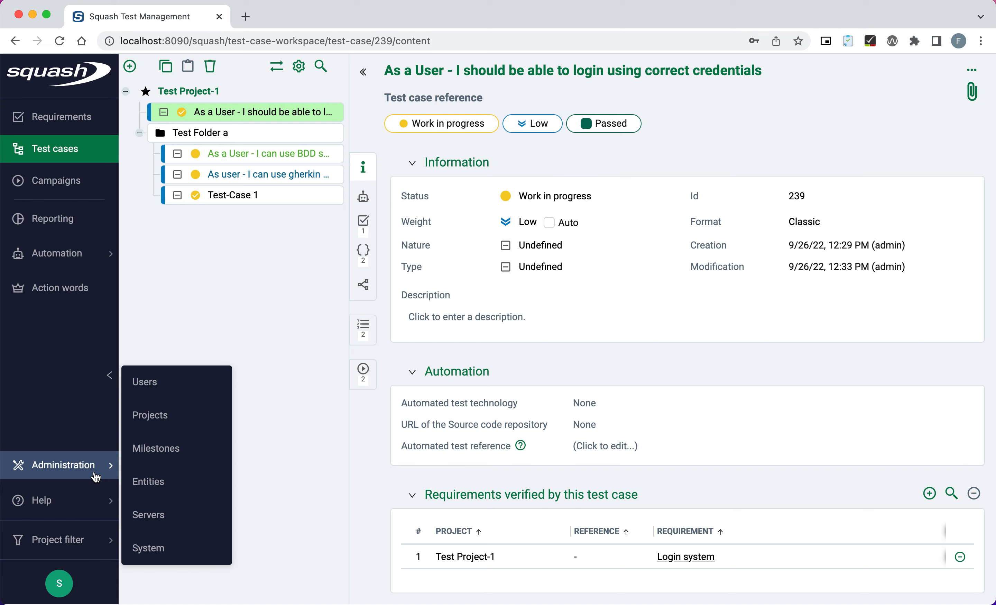
pyautogui.click(149, 482)
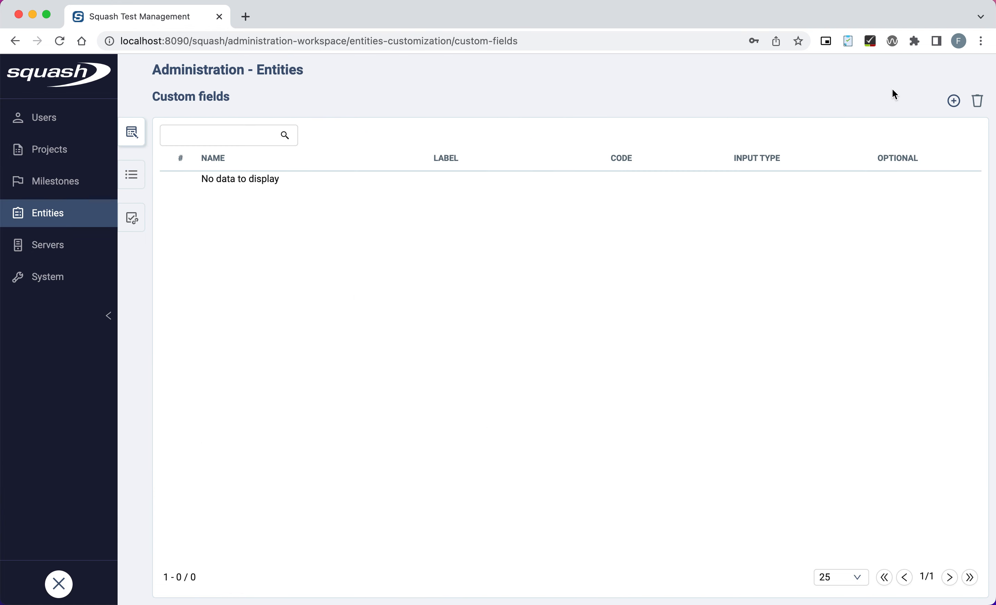
pyautogui.click(955, 102)
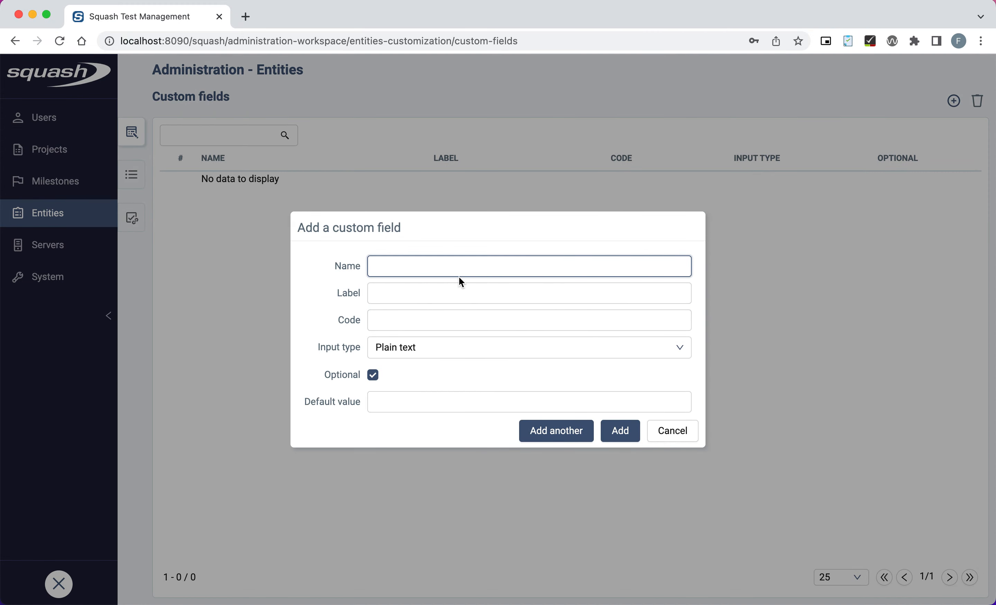
pyautogui.write('Test Type')
pyautogui.click(471, 292)
pyautogui.write('Test Type')
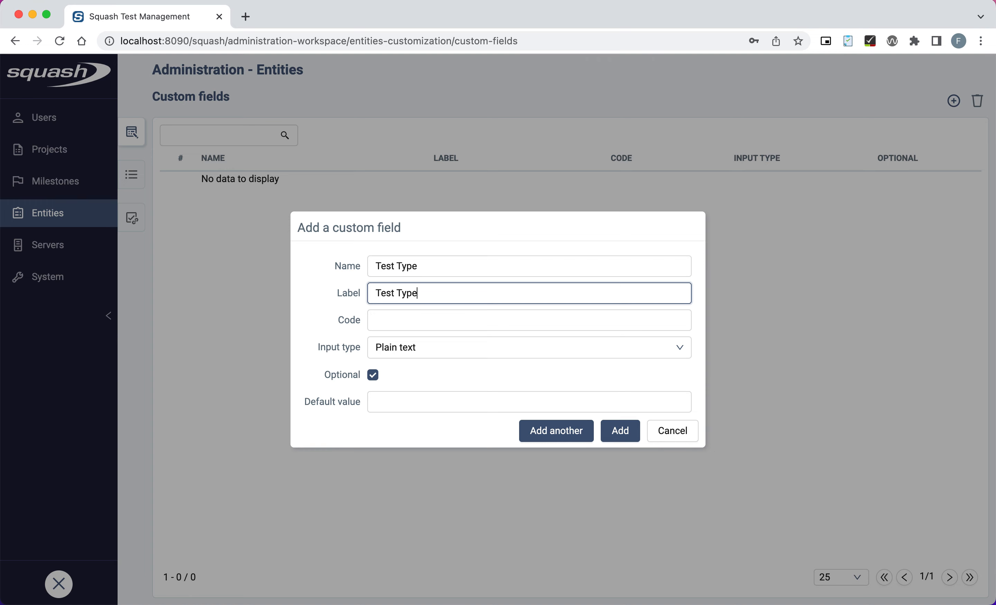
pyautogui.click(444, 323)
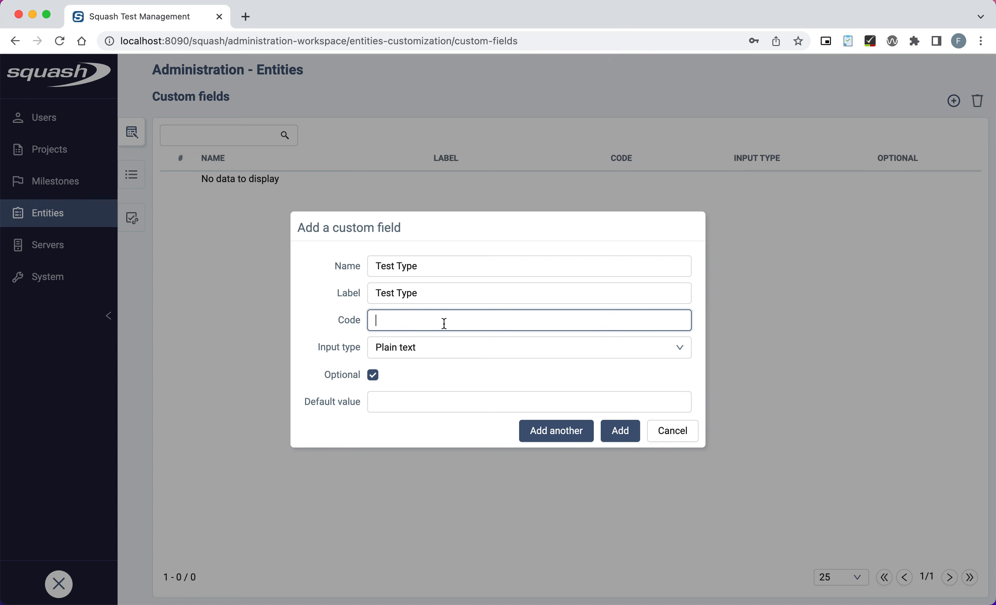
pyautogui.write('TP')
pyautogui.click(446, 357)
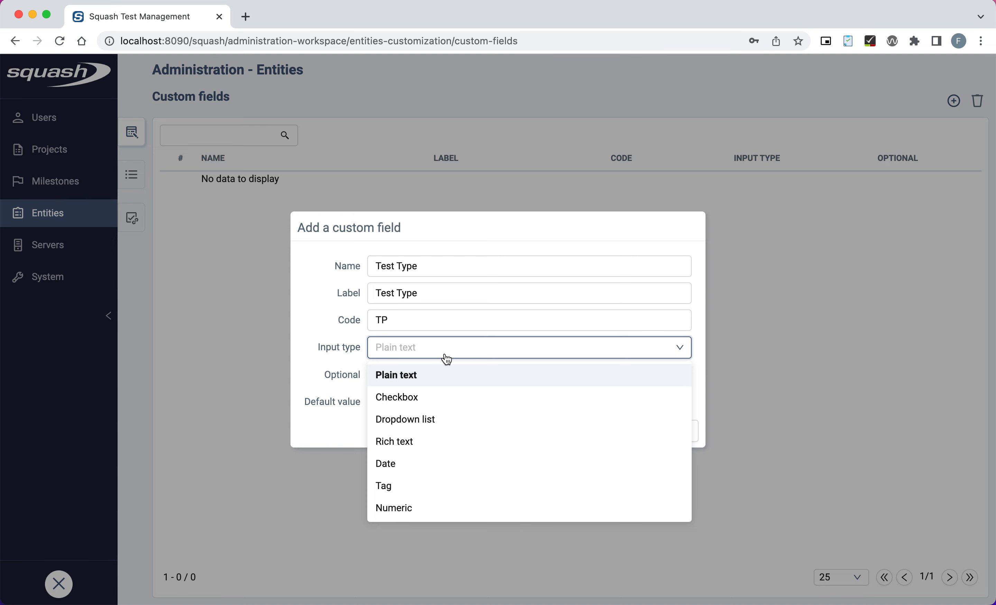
pyautogui.click(453, 421)
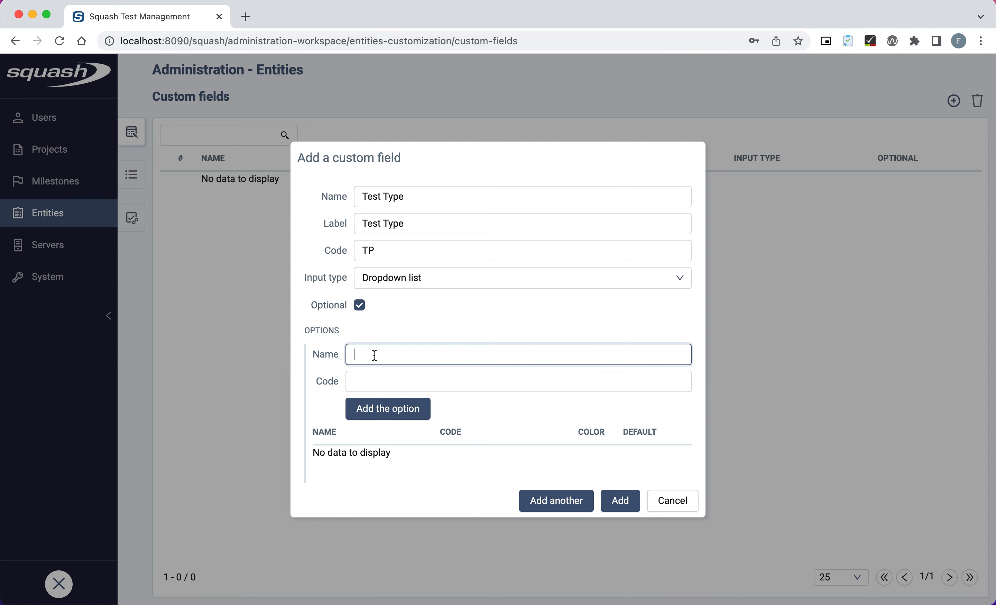
# Add the options Positive Case with code pc and Negative Case with code nc, and save the custom field.
pyautogui.write('Positive Case')
pyautogui.click(393, 378)
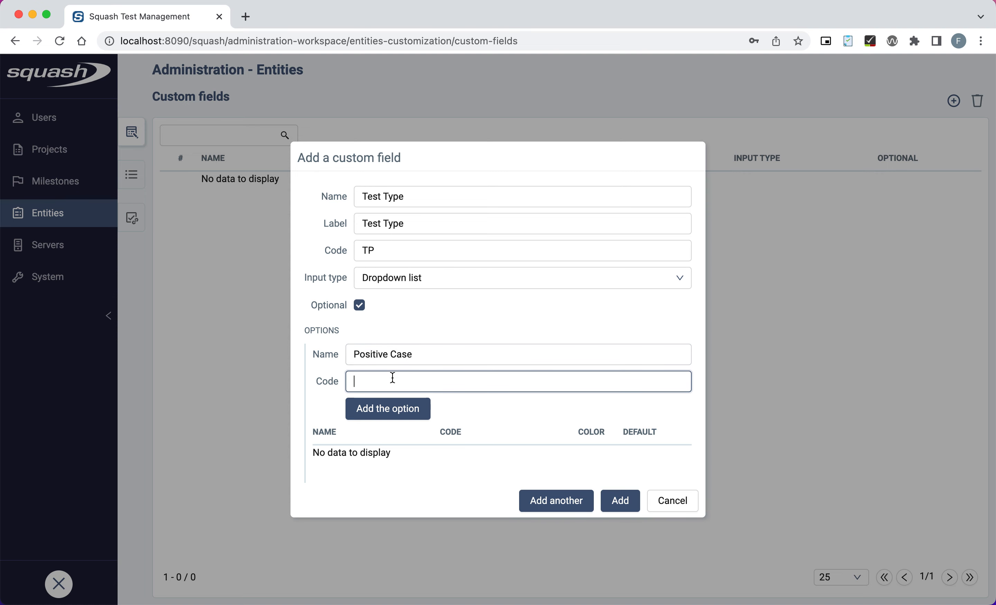
pyautogui.write('pc')
pyautogui.click(375, 408)
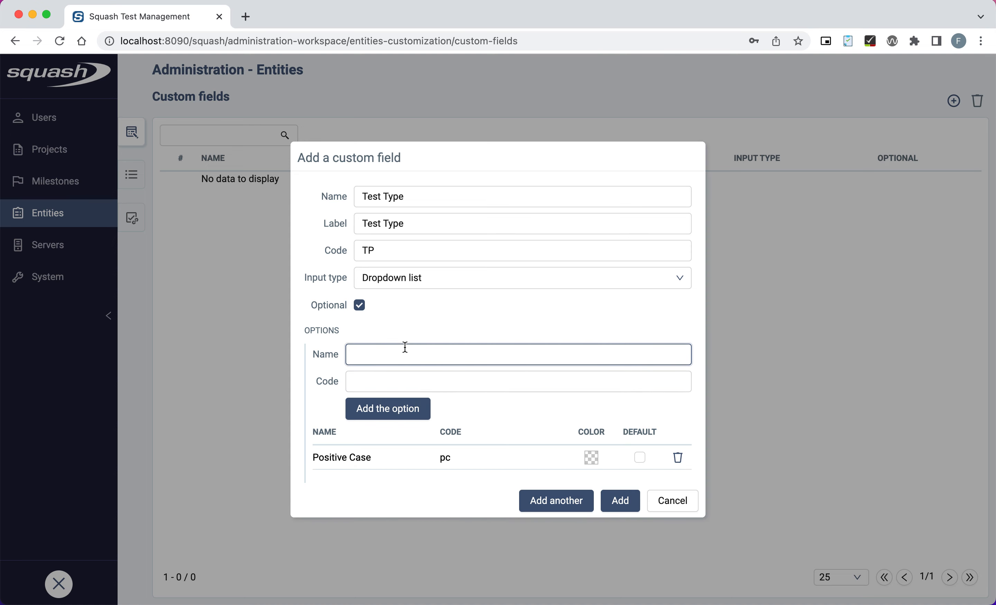
pyautogui.write('Negative Case')
pyautogui.click(412, 386)
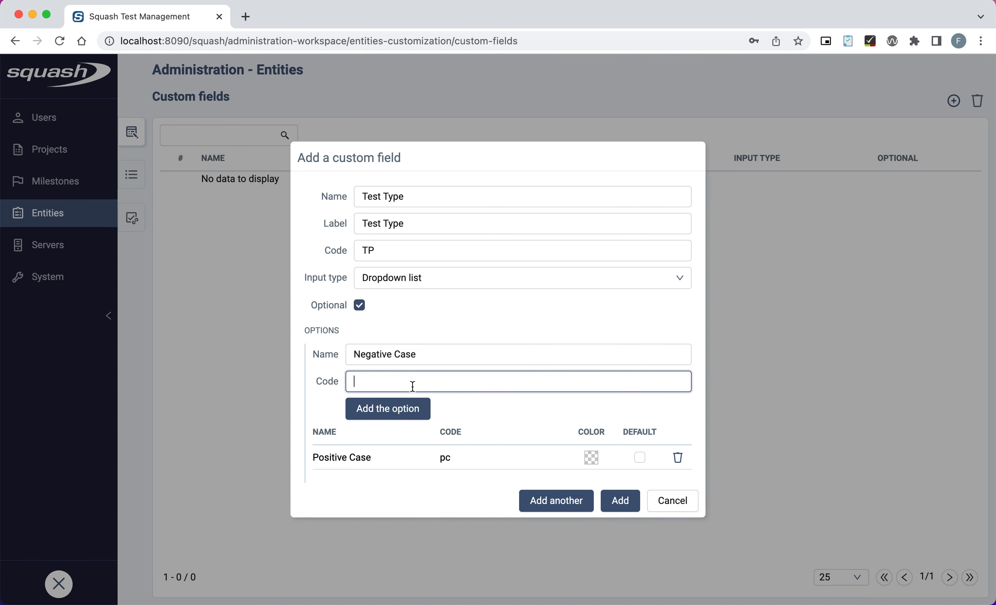
pyautogui.write('nc')
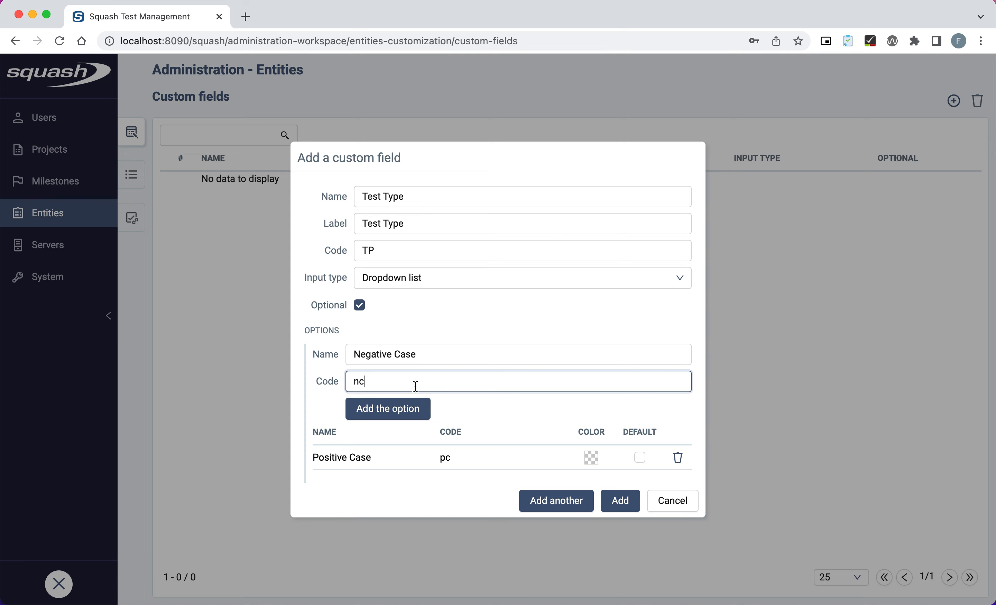
pyautogui.click(410, 414)
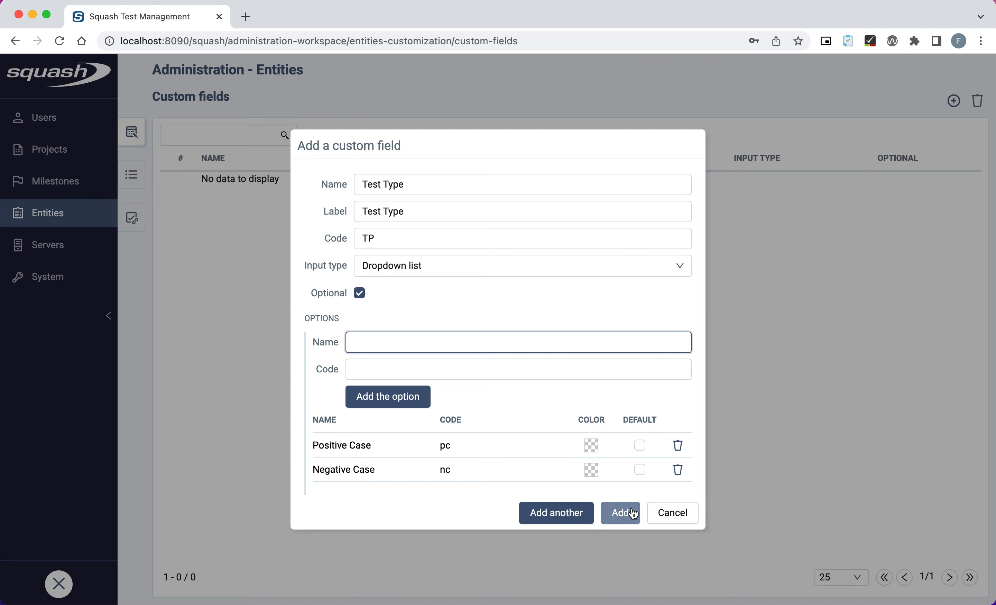
pyautogui.click(620, 513)
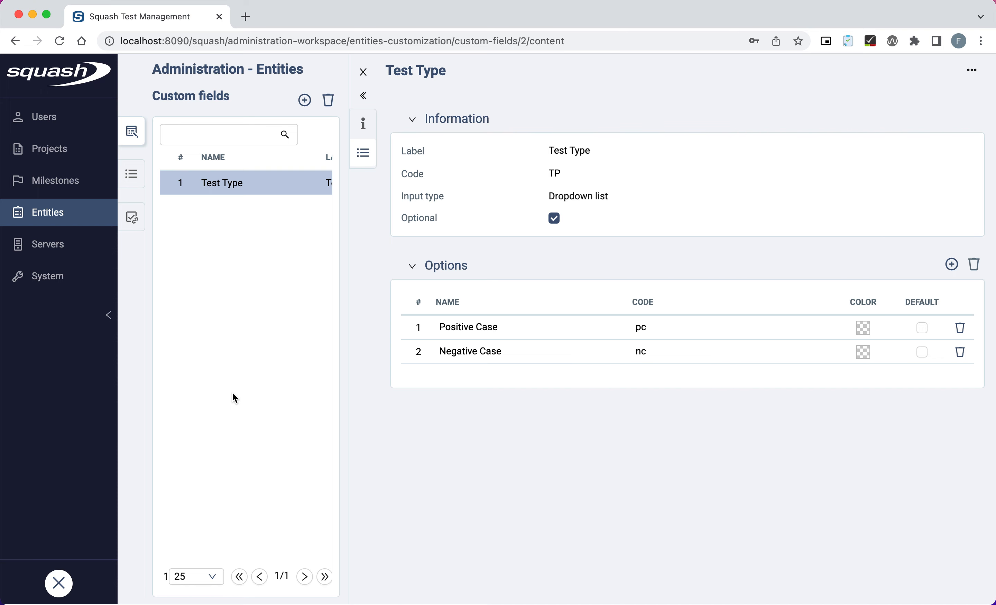
# Associate the Test Type custom field with the Test cases entity in the Test Project-1 project.
pyautogui.click(64, 156)
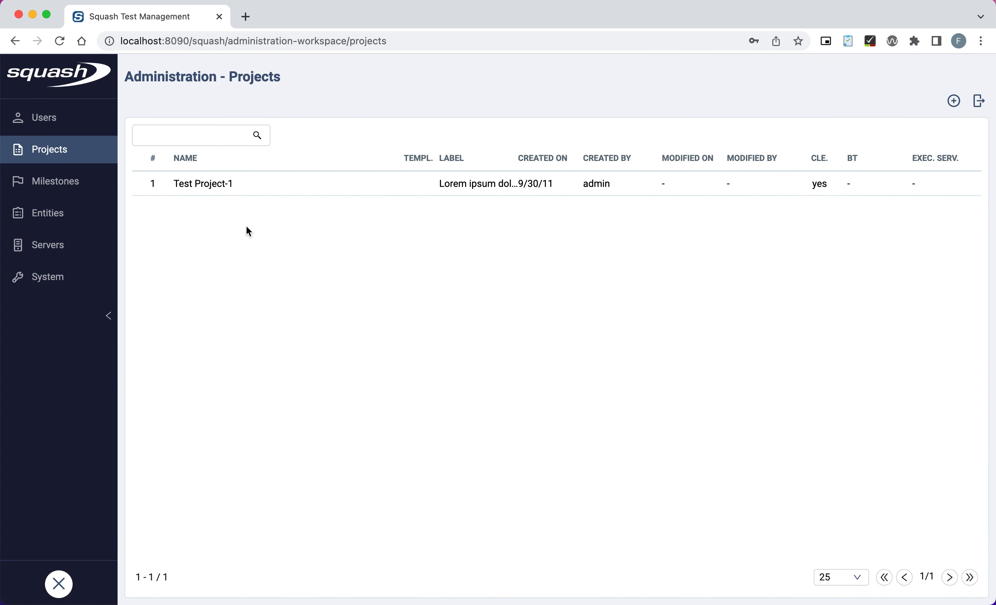
pyautogui.click(203, 186)
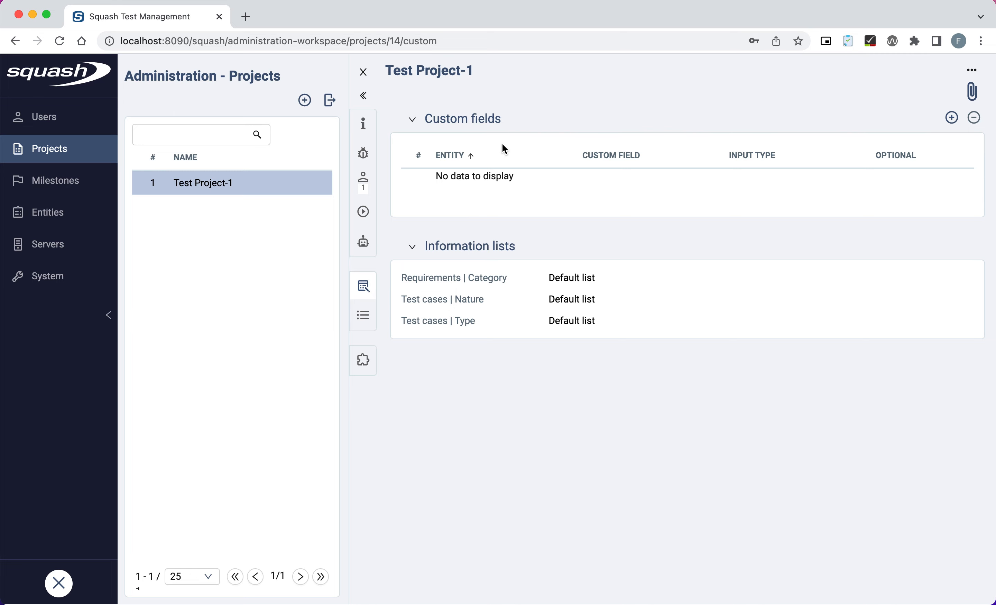
pyautogui.click(951, 119)
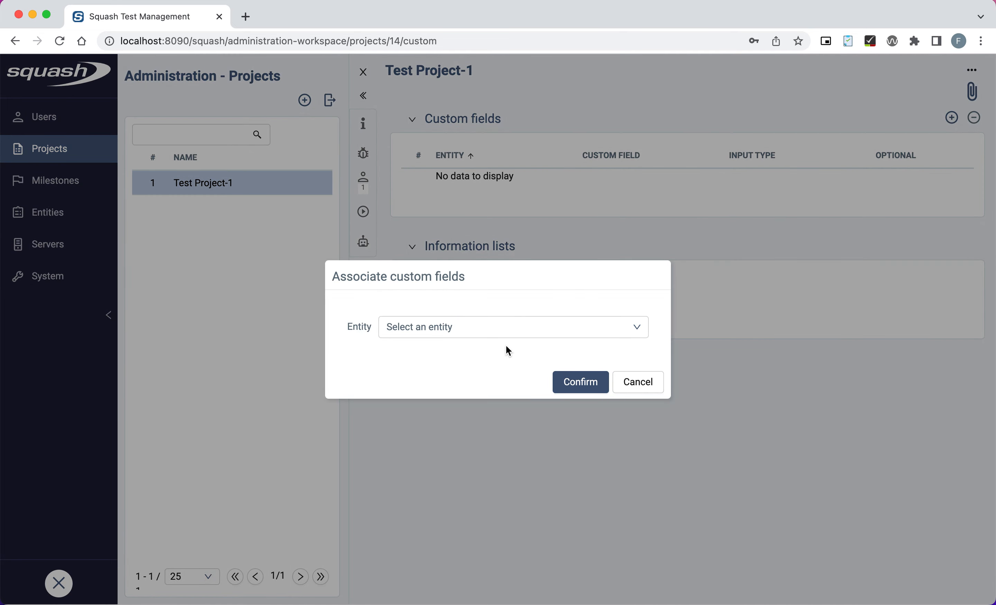
pyautogui.click(471, 330)
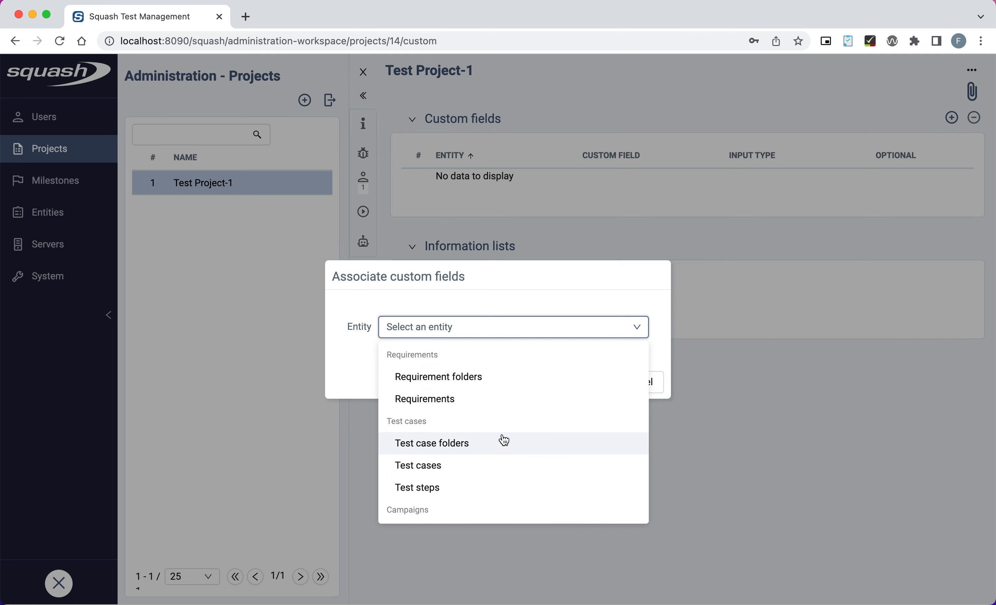
pyautogui.scroll(-3, 504, 440)
pyautogui.scroll(-2, 504, 439)
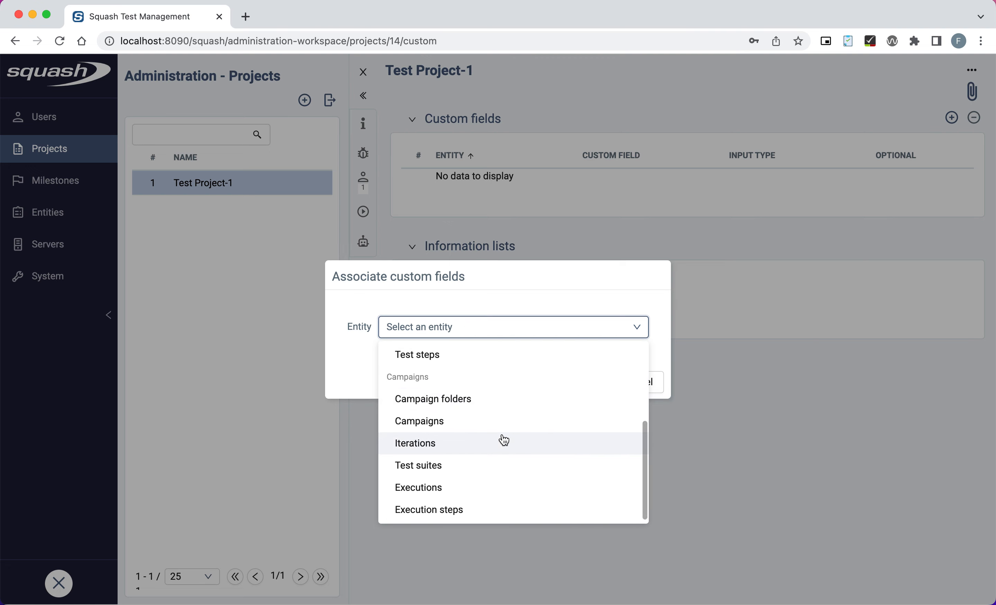
pyautogui.scroll(5, 503, 439)
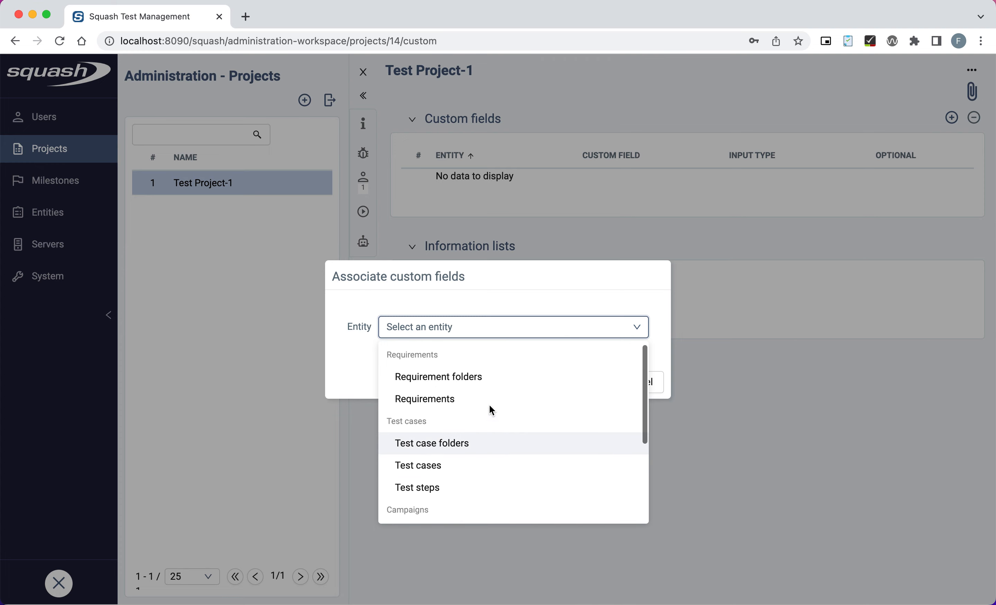
pyautogui.click(460, 470)
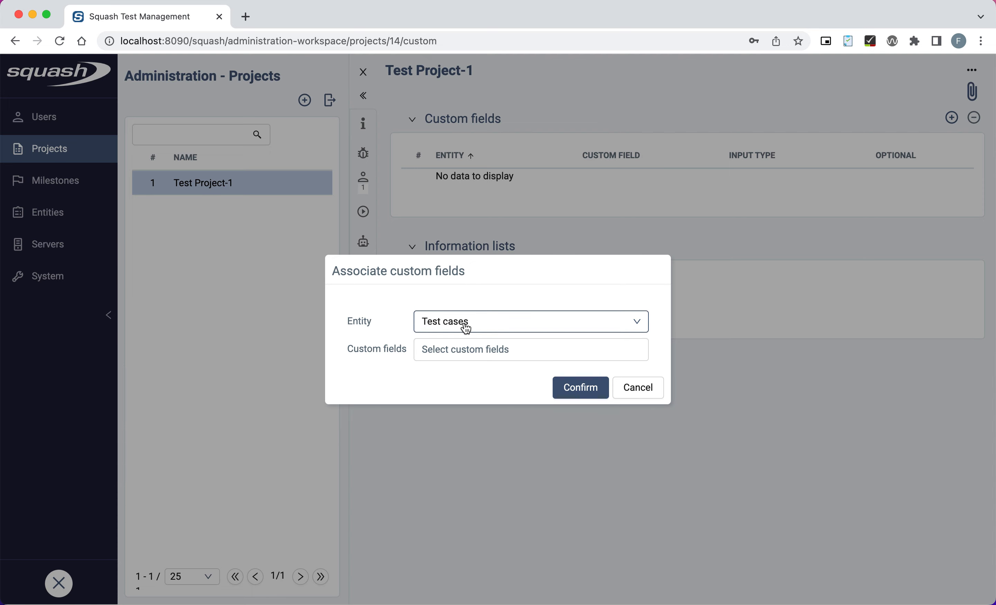
pyautogui.click(510, 350)
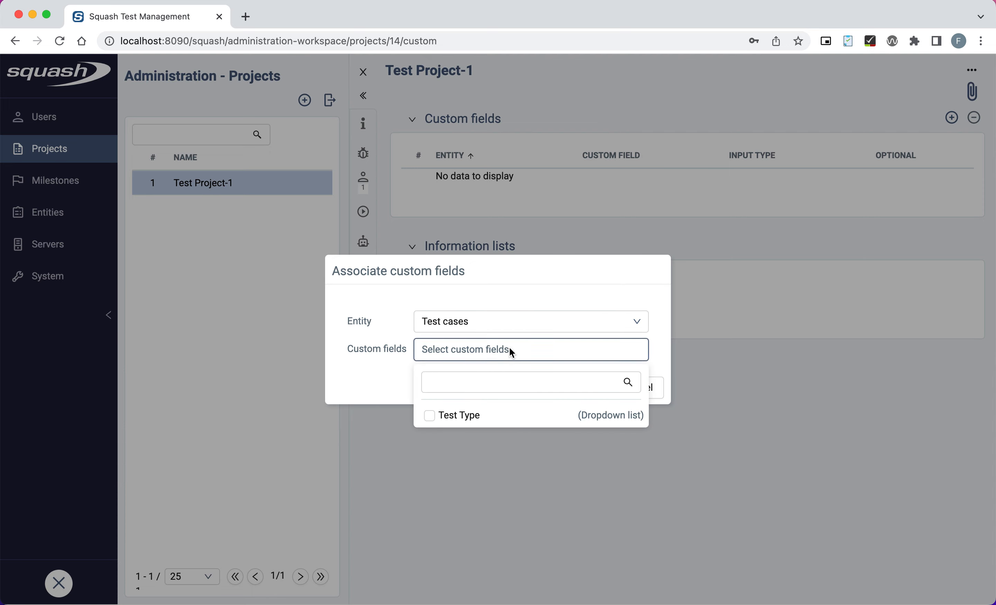
pyautogui.click(430, 416)
pyautogui.click(381, 372)
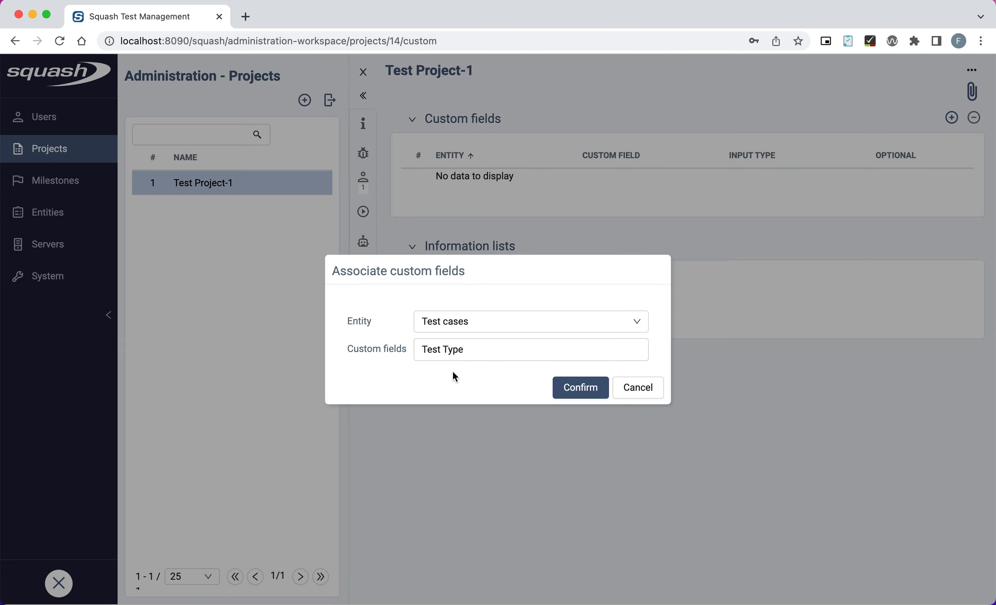
pyautogui.click(592, 397)
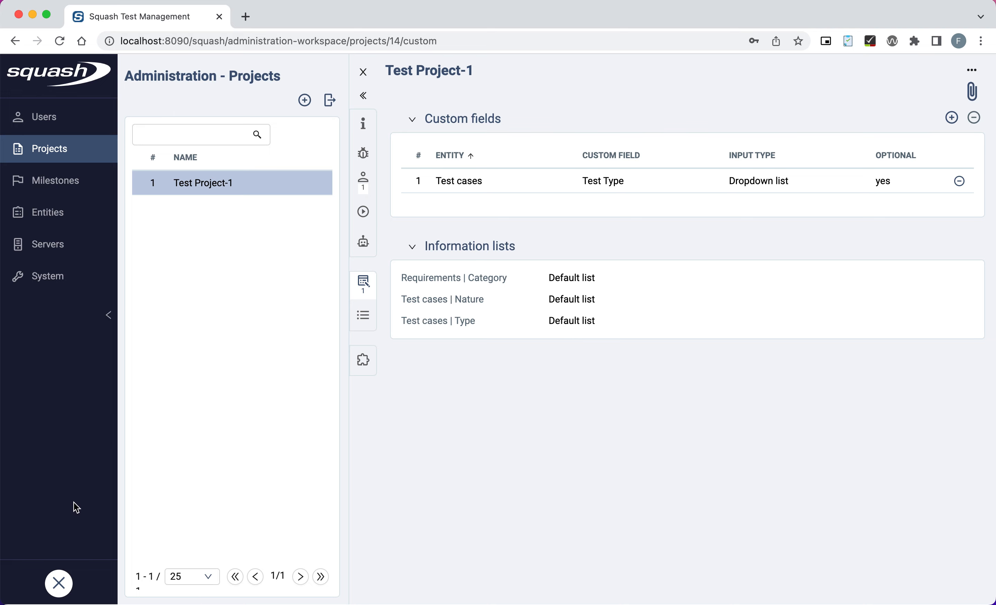
# Leave the administration and examine the Test Type options on the test case "As a User - I can use BDD style".
pyautogui.click(59, 582)
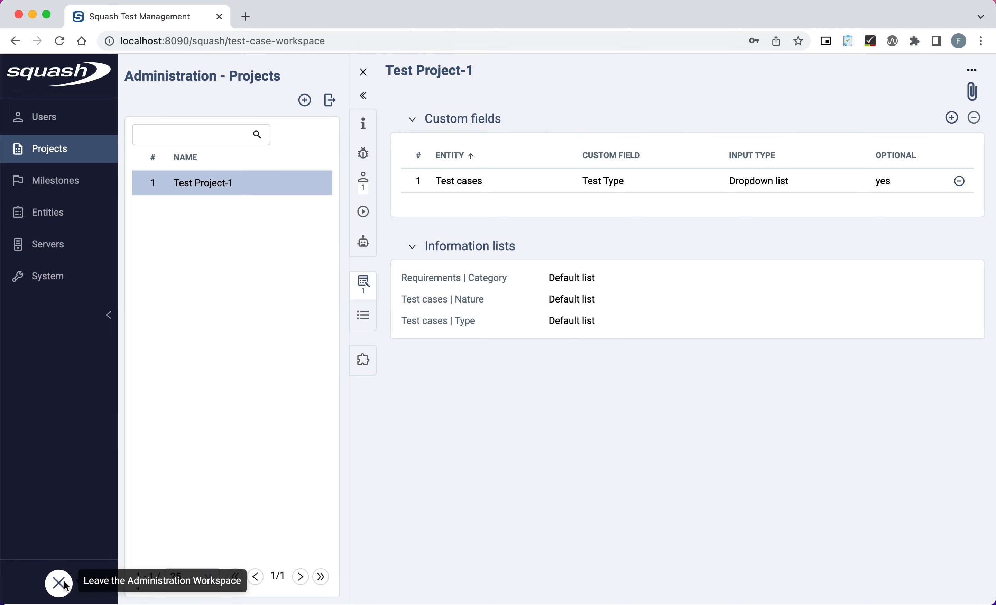
pyautogui.click(62, 150)
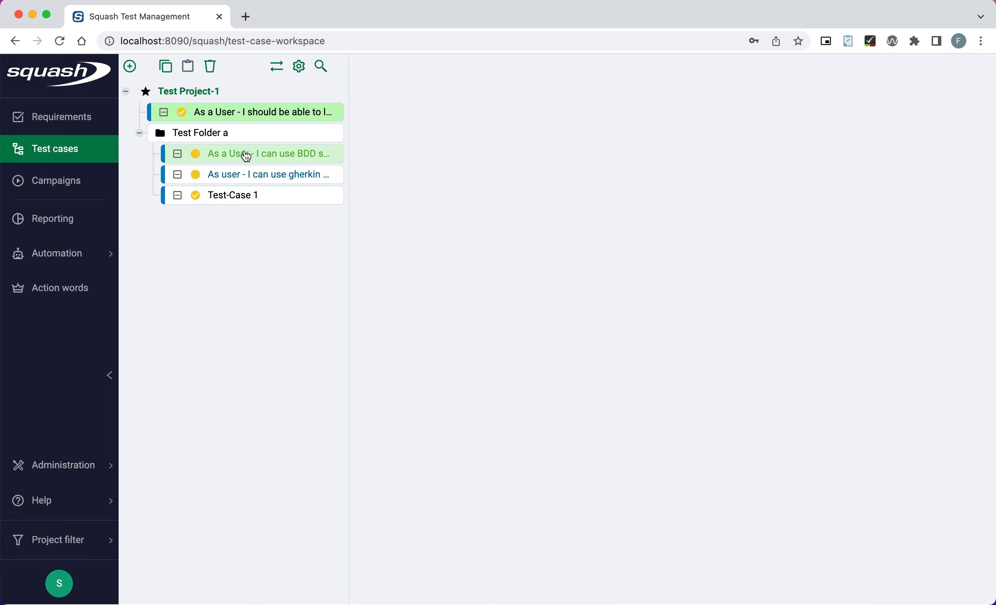
pyautogui.click(255, 155)
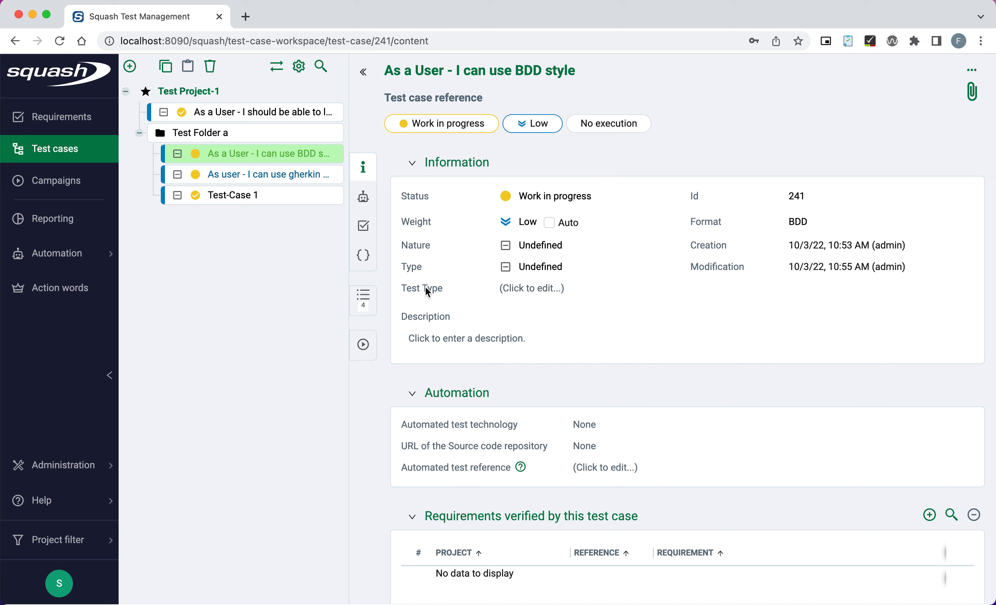
pyautogui.click(578, 289)
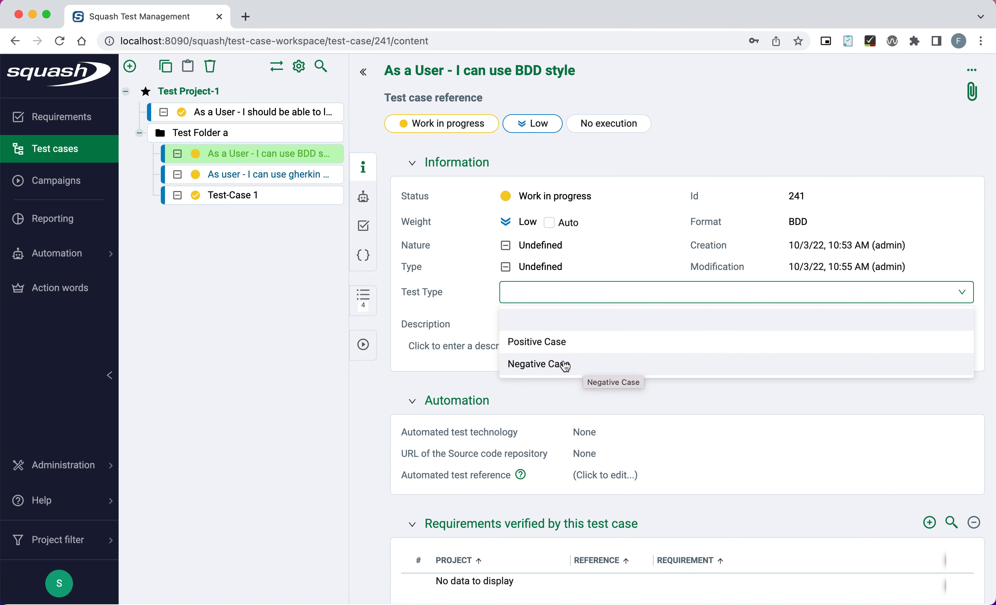
pyautogui.click(232, 296)
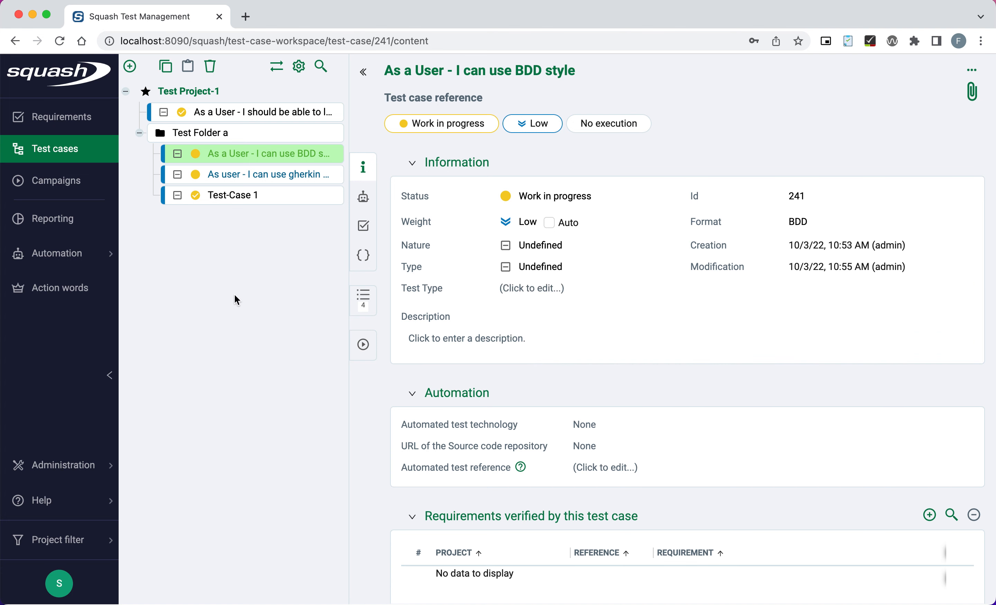
# Delete the association of Test Type with Test cases in the Test Project-1 administration and return to the test cases.
pyautogui.moveTo(62, 464)
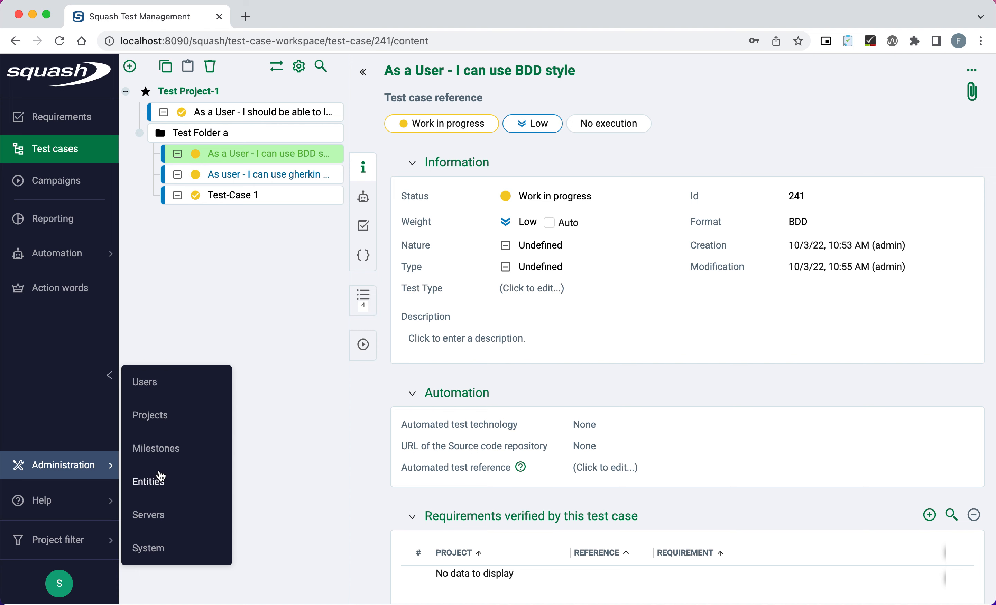
pyautogui.click(153, 414)
pyautogui.click(204, 183)
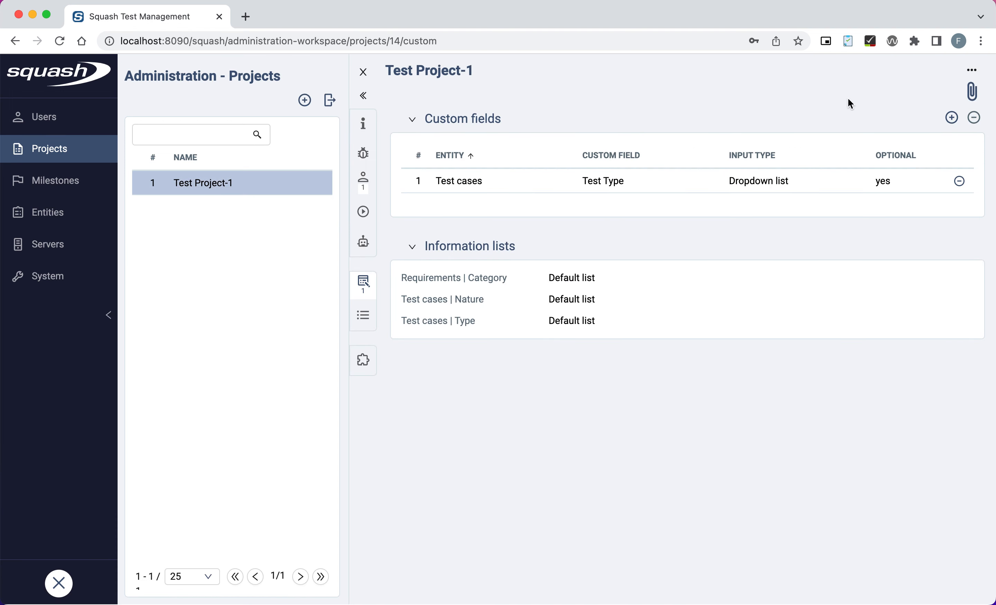
pyautogui.click(960, 181)
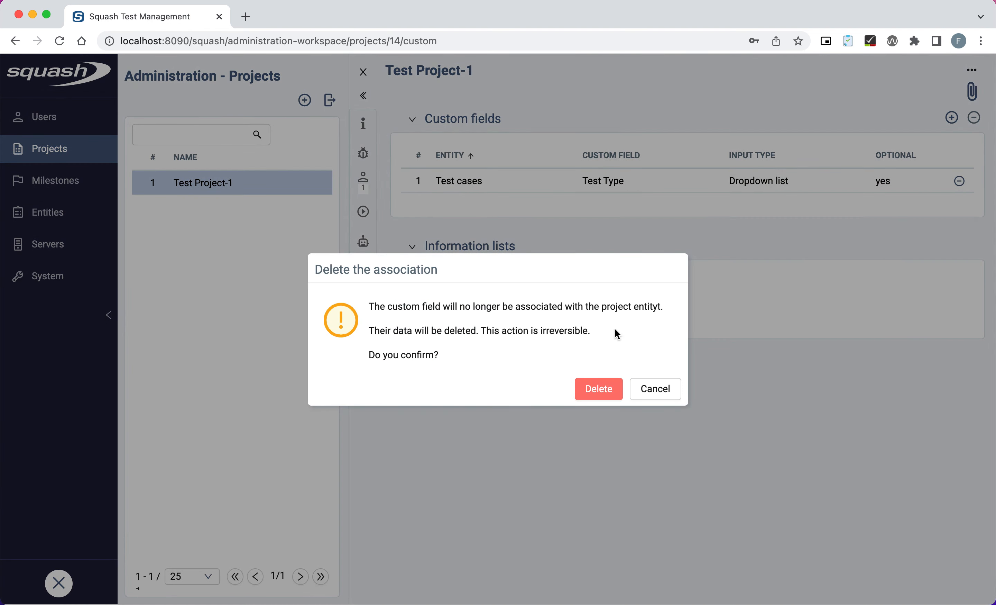
pyautogui.click(586, 389)
pyautogui.click(59, 582)
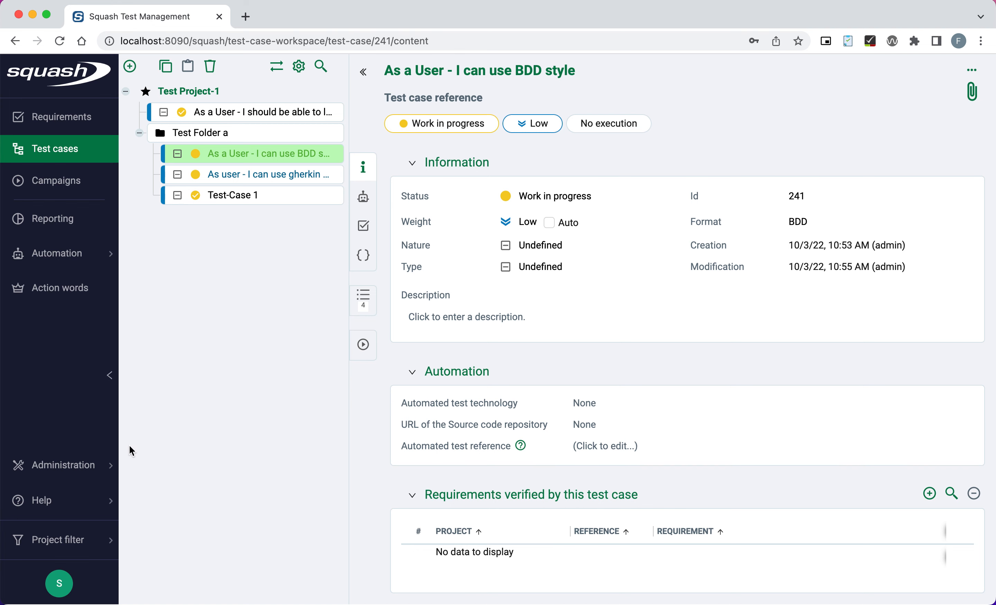
# Start another custom field in the entities administration and open its input type choices.
pyautogui.moveTo(102, 464)
pyautogui.click(167, 478)
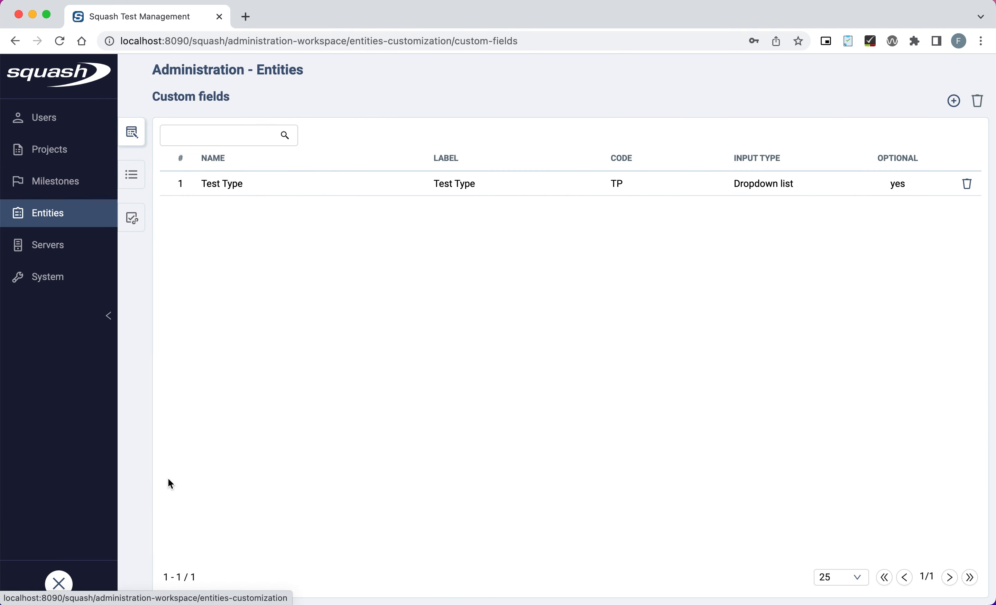
pyautogui.click(954, 101)
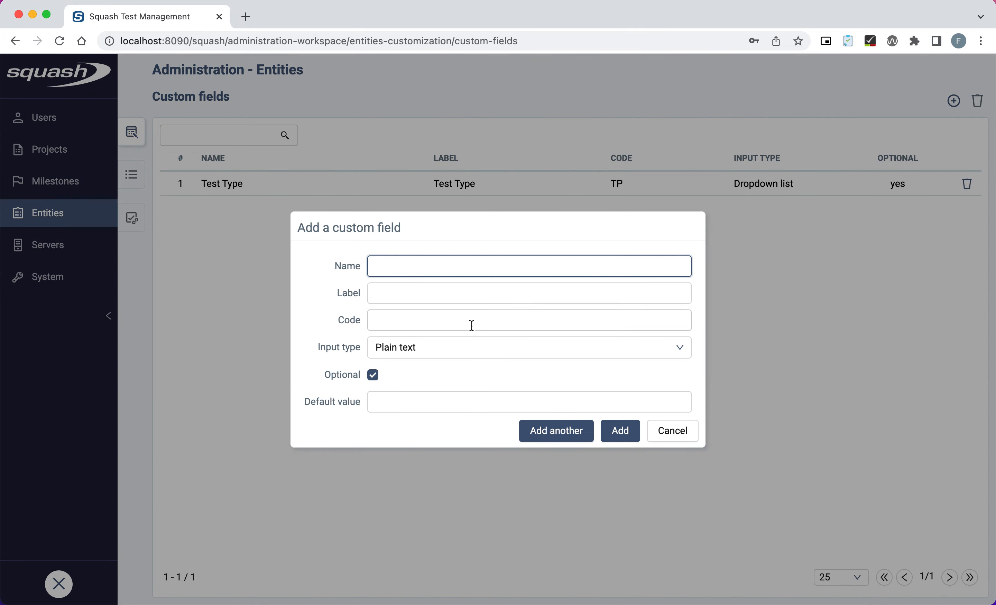
pyautogui.click(484, 353)
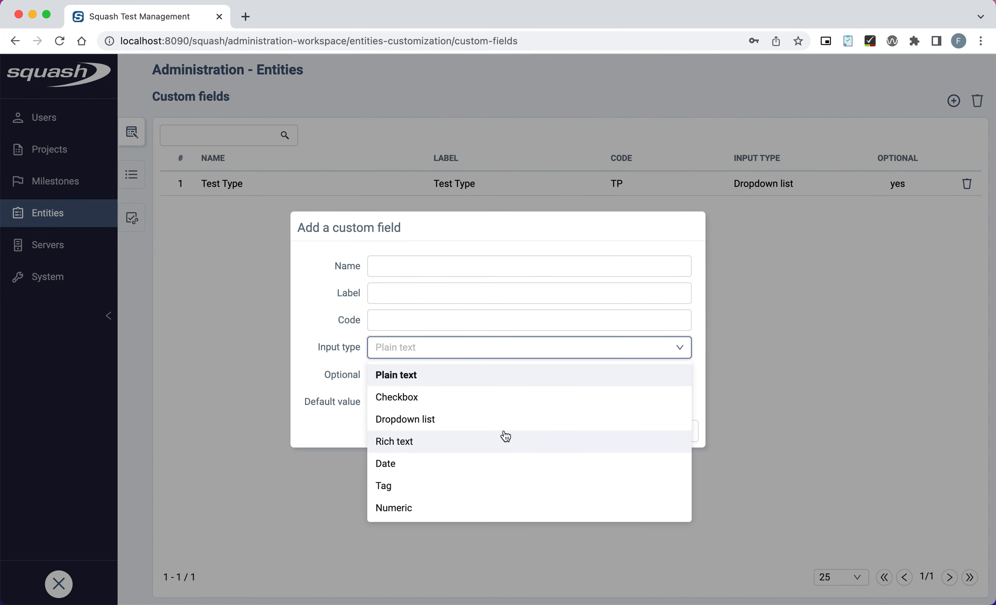